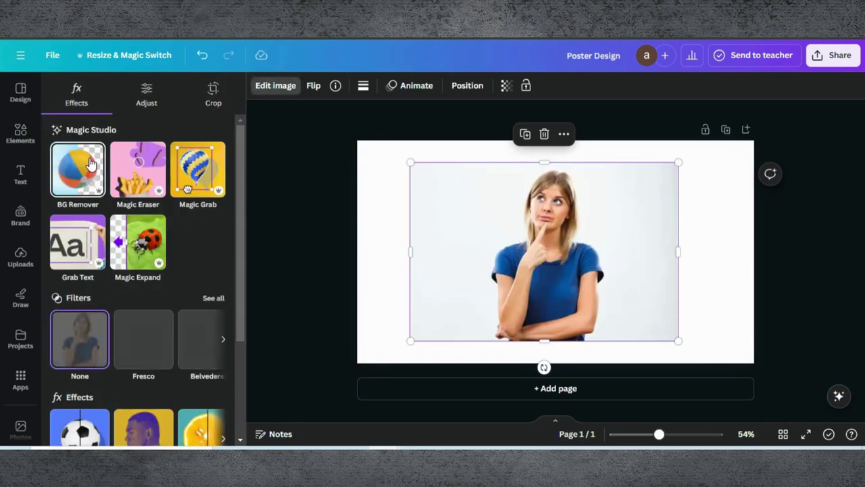
Step: Remove the background from the photo of the thinking woman and crop its left, right and top edges closer to her
click(78, 169)
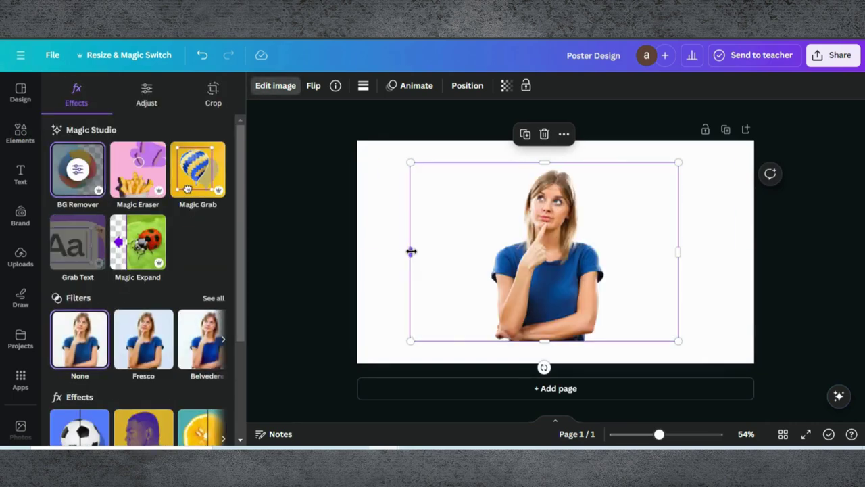
drag(459, 252, 473, 252)
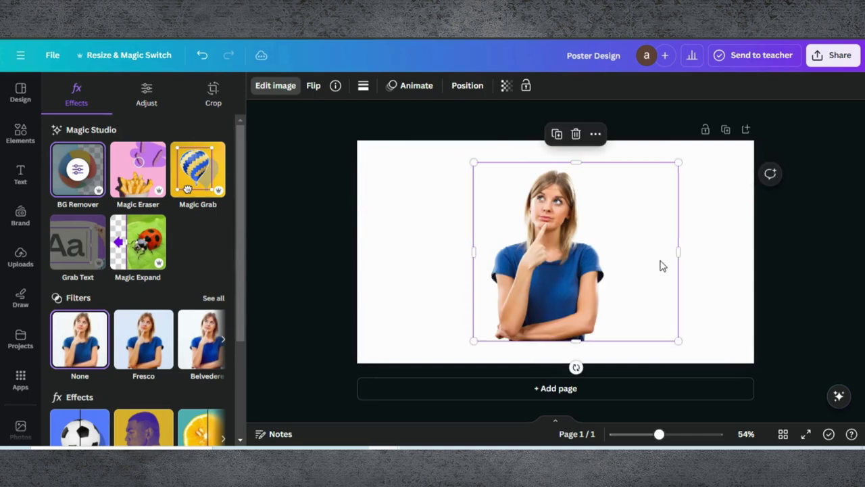
drag(679, 252, 612, 252)
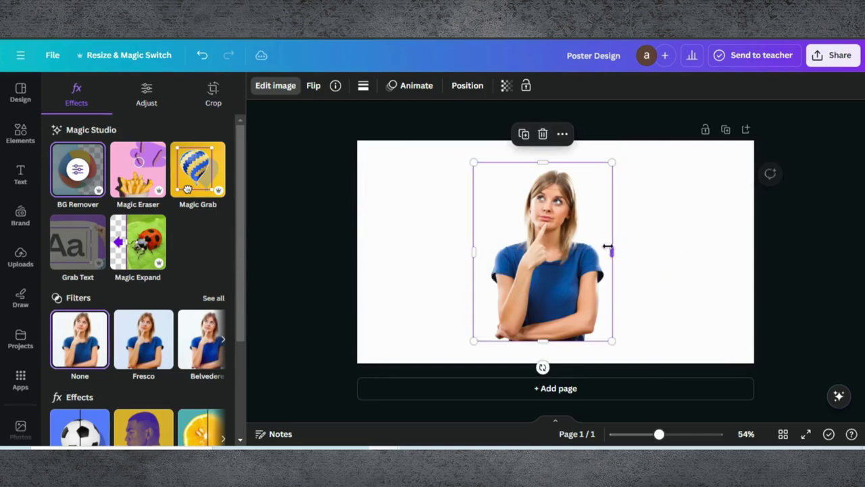
drag(541, 162, 541, 167)
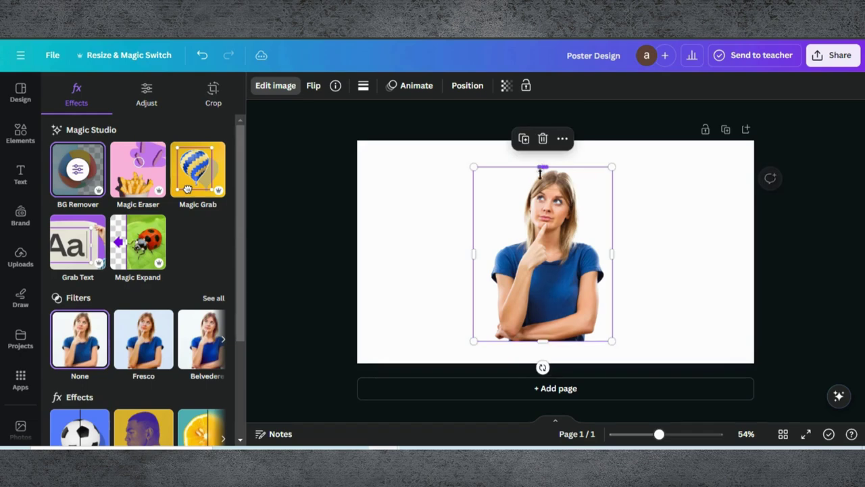
Step: Reposition the woman cutout and enlarge it to the full height of the page
drag(540, 206, 550, 177)
drag(485, 314, 447, 363)
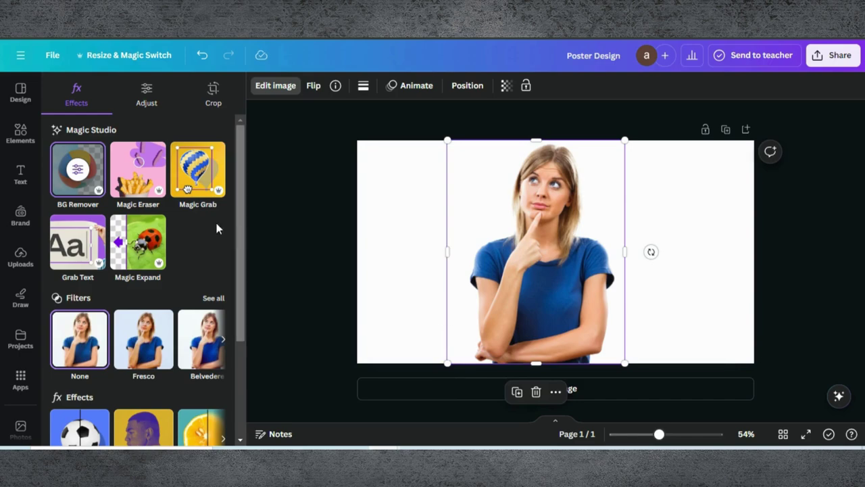
Step: Add a second page and insert the recently used private jet photo on it
click(20, 133)
click(507, 391)
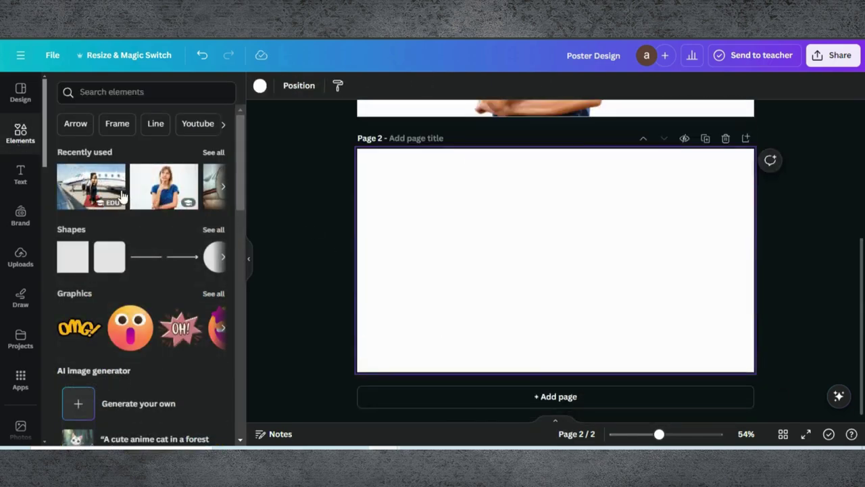
click(91, 186)
Step: Fit the jet photo against the page's right edge at full page height and crop away its left part
drag(571, 244, 635, 216)
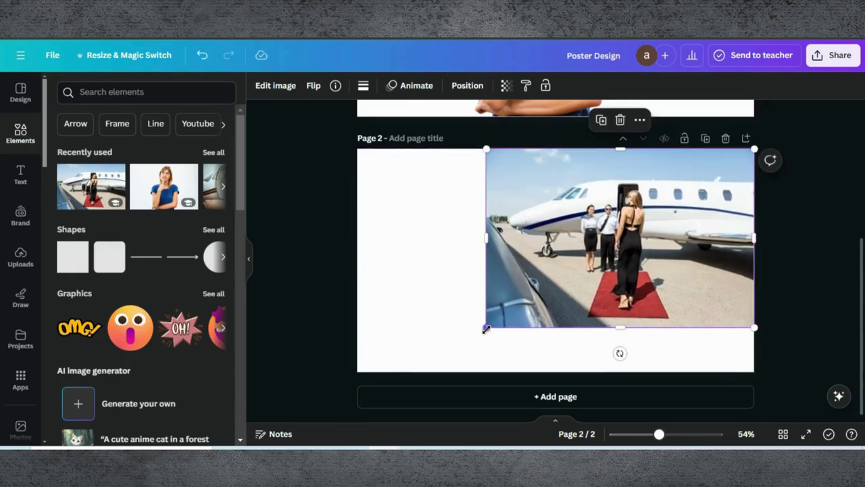
drag(485, 328, 435, 404)
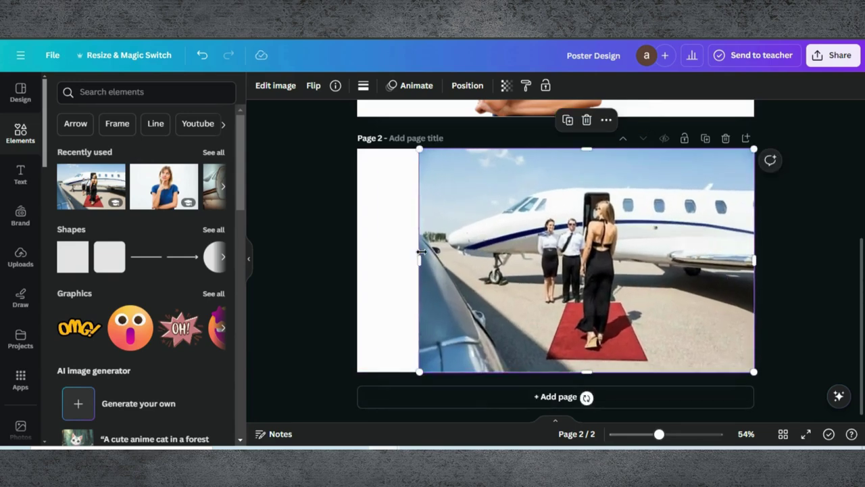
drag(419, 258, 453, 258)
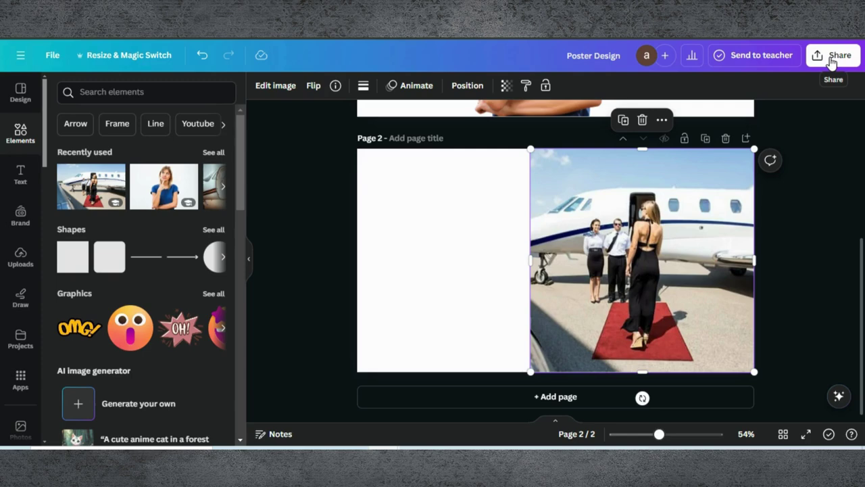
Step: Download only page 2 as a PNG at size 1 with a transparent background
click(831, 59)
scroll(728, 183, down, 2)
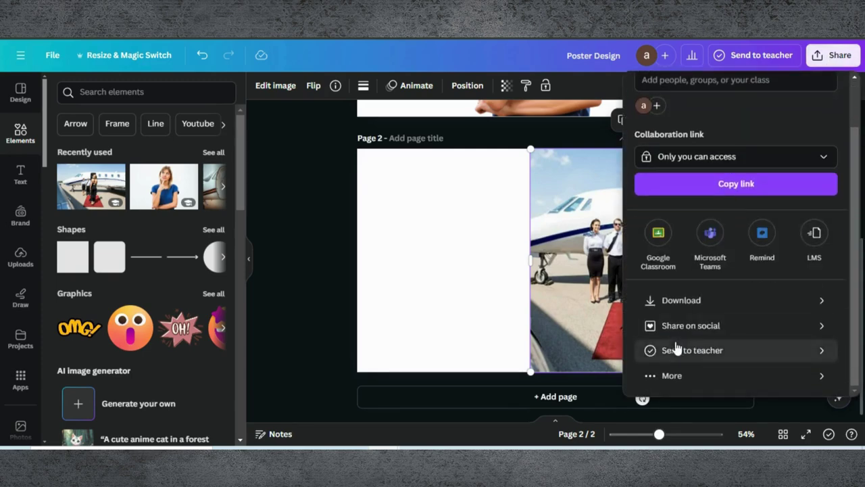
click(701, 302)
click(701, 277)
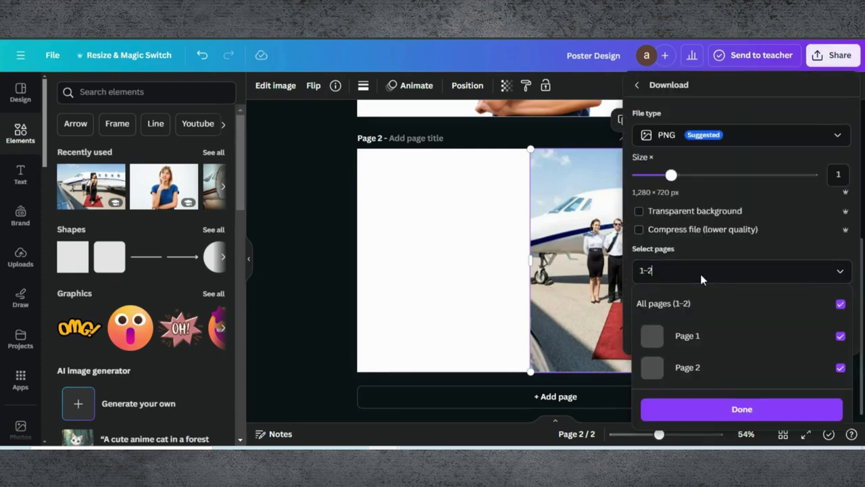
click(840, 304)
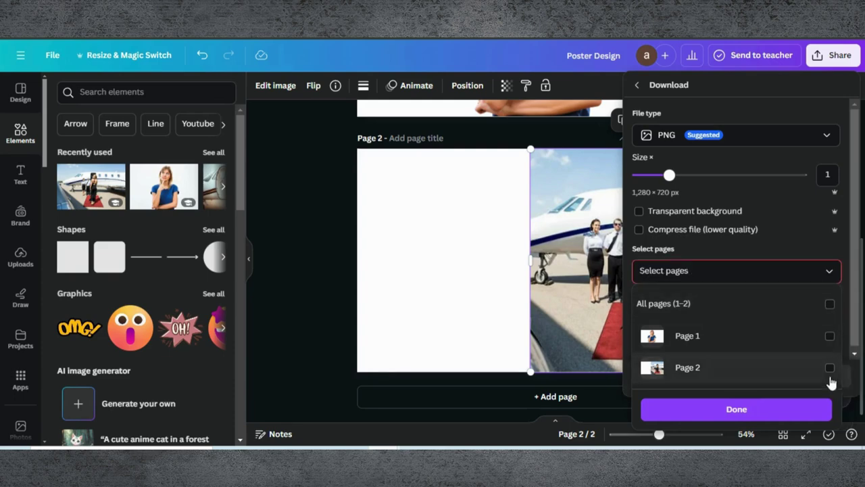
click(830, 368)
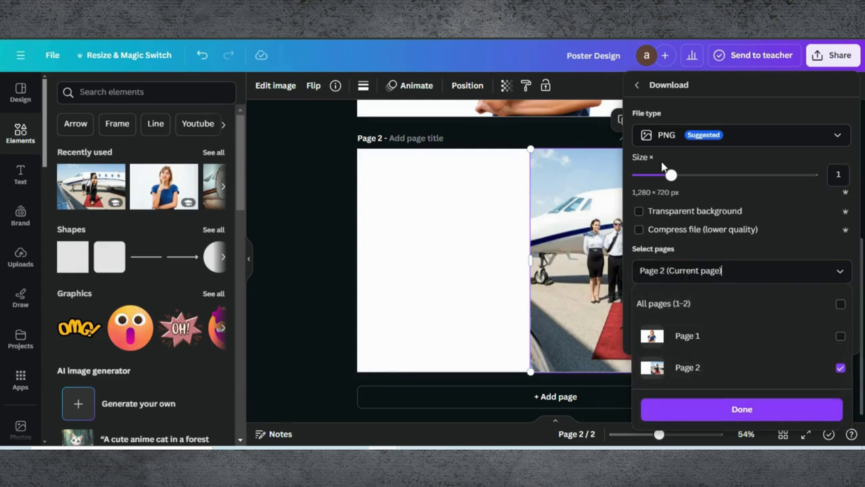
click(659, 215)
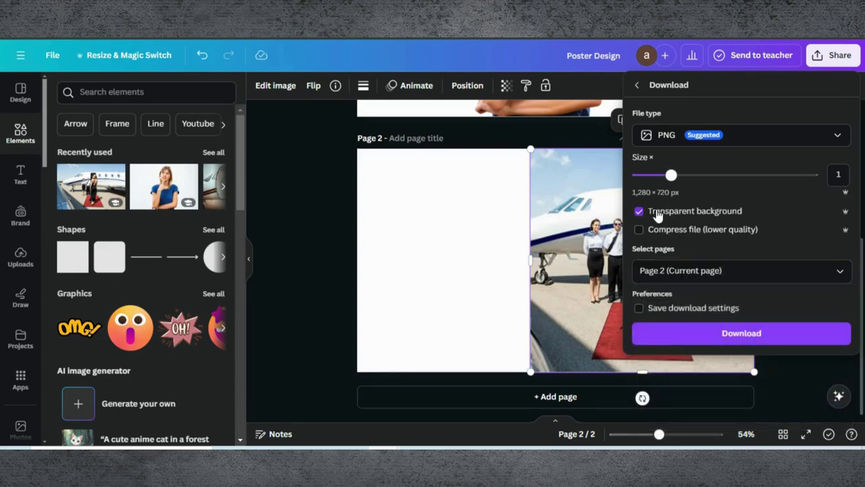
click(710, 335)
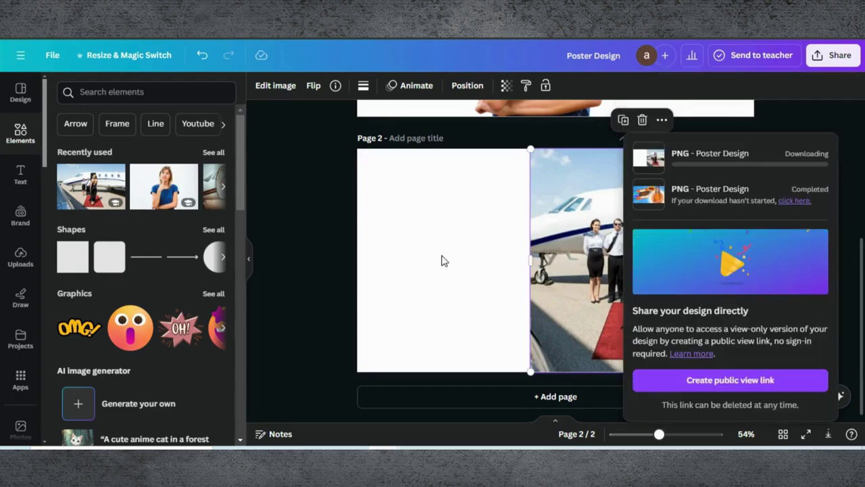
click(441, 261)
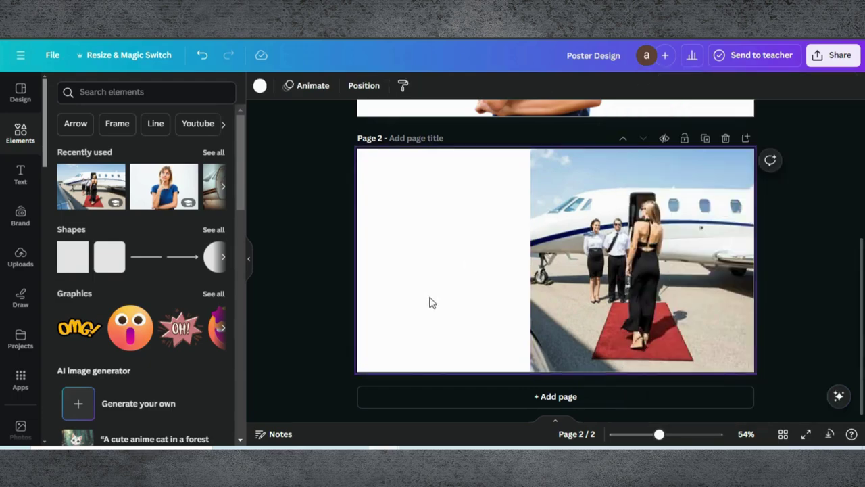
Step: Upload the downloaded file Poster Design (4).png and place it on page 1
scroll(436, 275, up, 4)
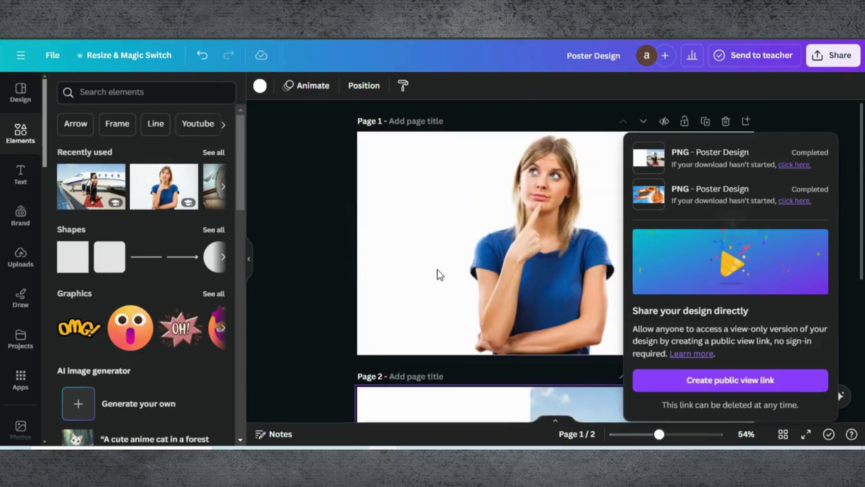
click(20, 256)
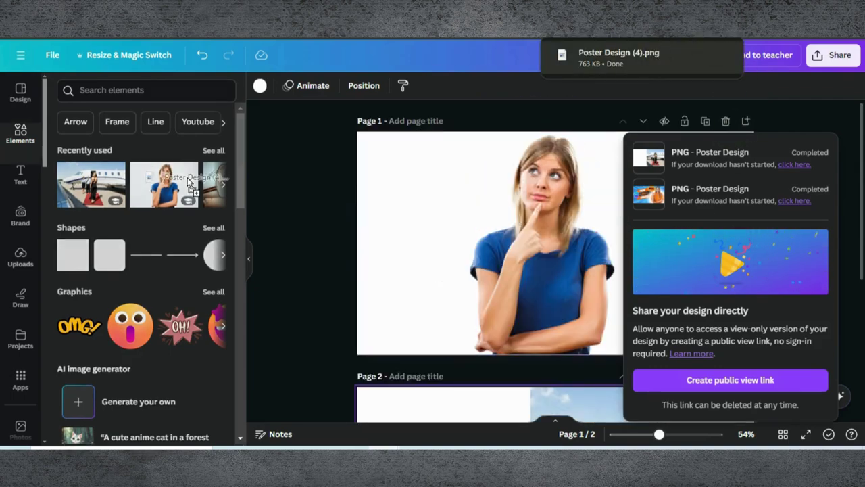
click(282, 207)
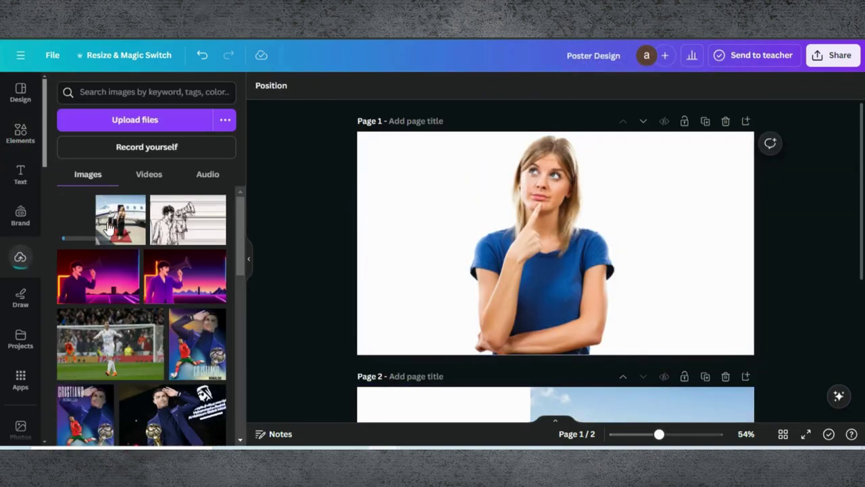
click(100, 220)
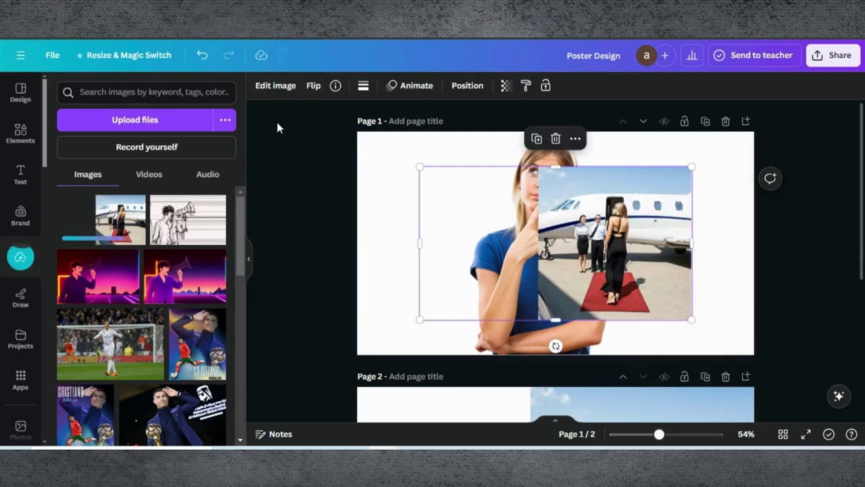
Step: Search the Canva apps for "easy reflection" and open Easy Reflections
click(20, 380)
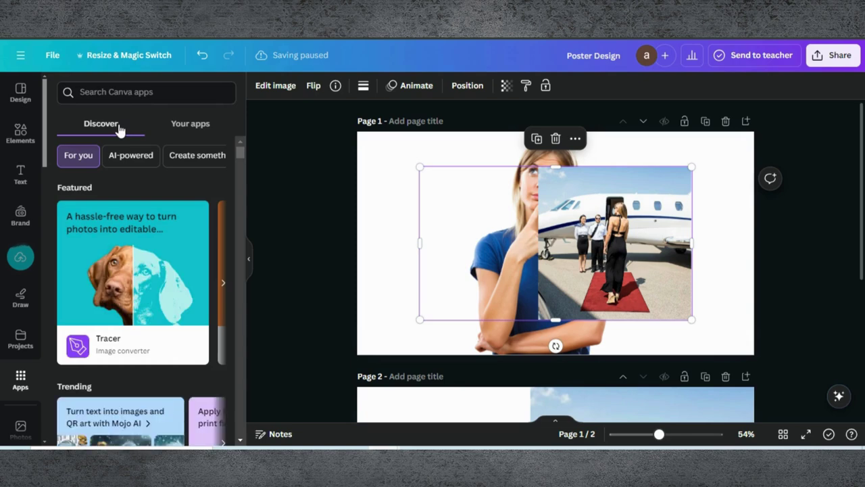
click(114, 94)
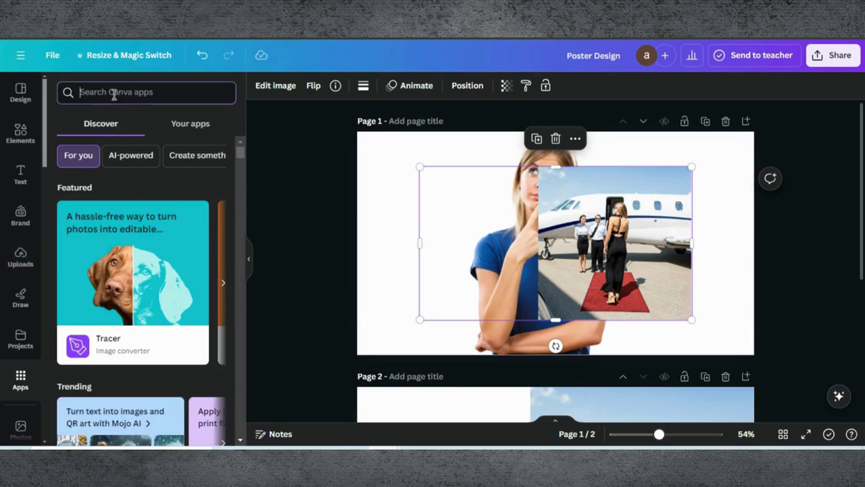
text(easy)
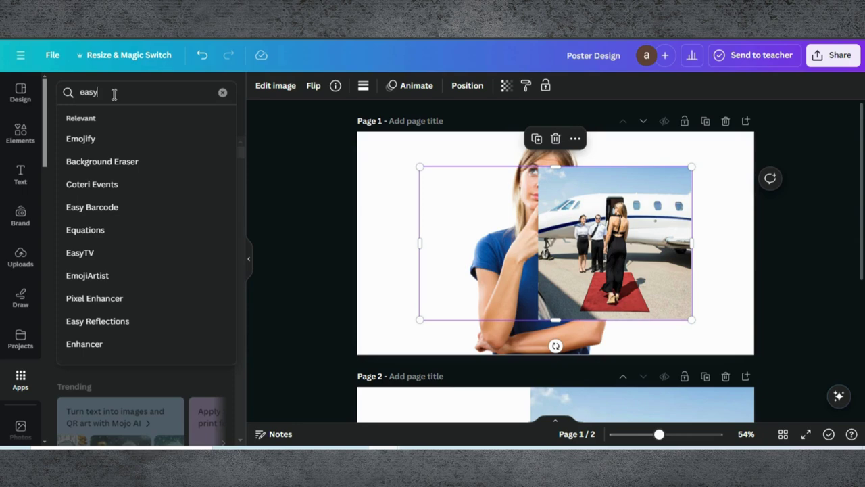
text( refl)
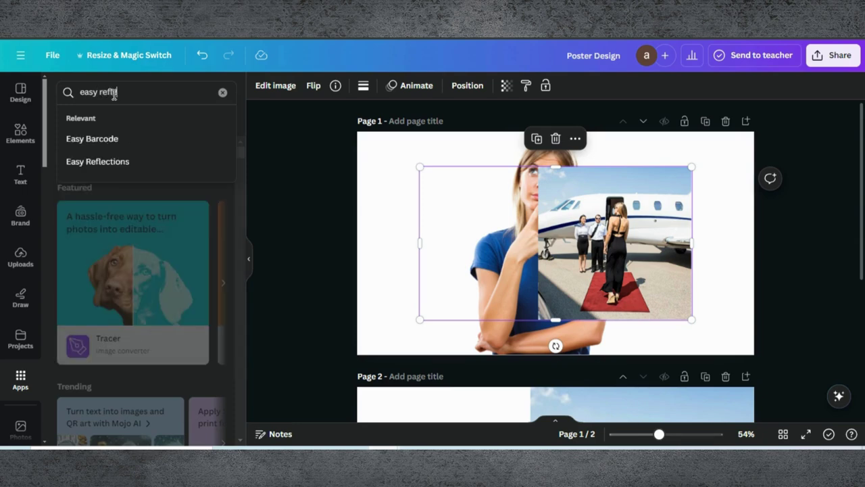
text(ection)
key(Return)
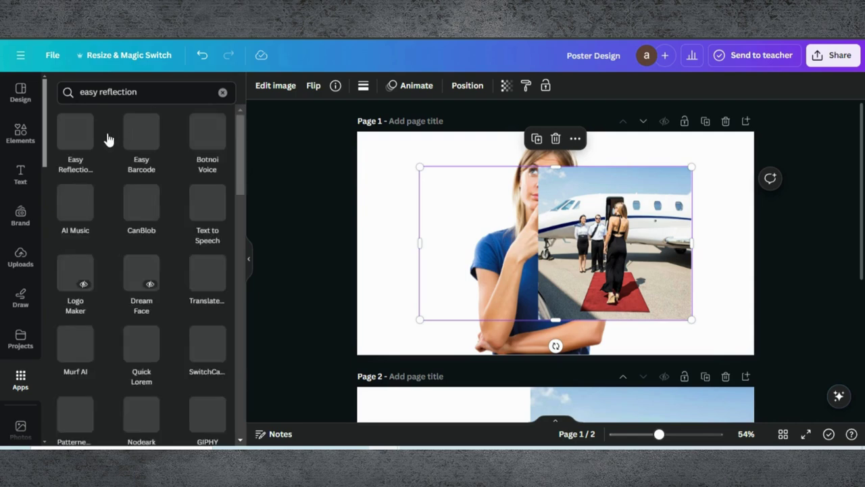
click(84, 133)
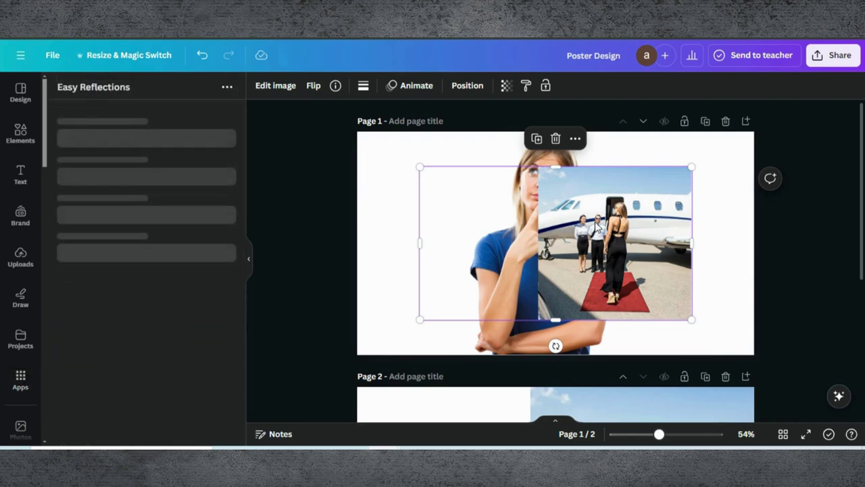
Step: Shift the jet image slightly to the right on page 1 and create a reflection from it
drag(579, 212, 607, 210)
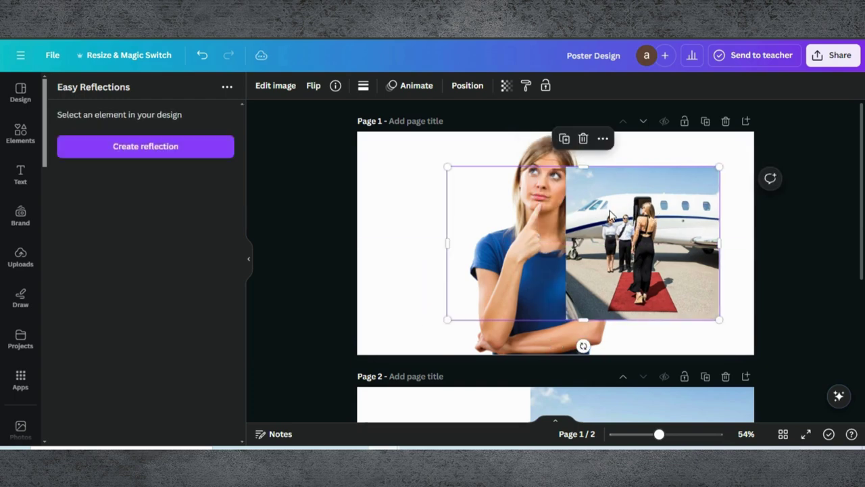
click(163, 154)
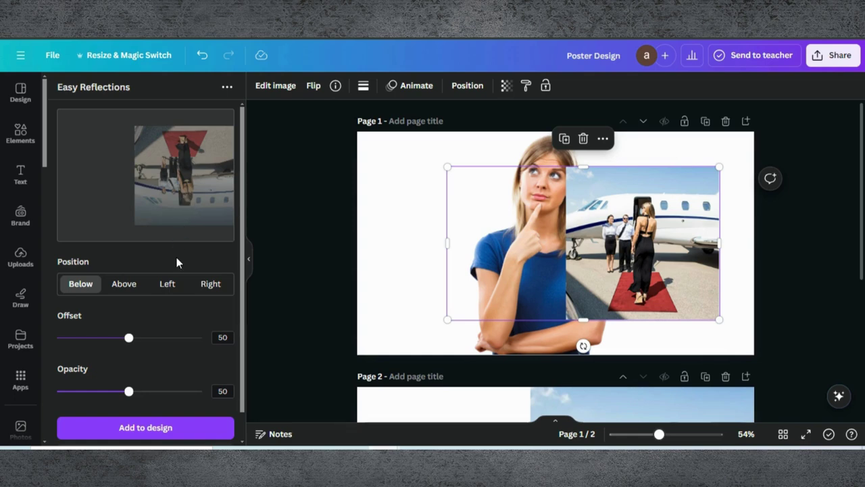
Step: Compare the Right, Left, Above and Below reflection positions and choose Left
click(212, 284)
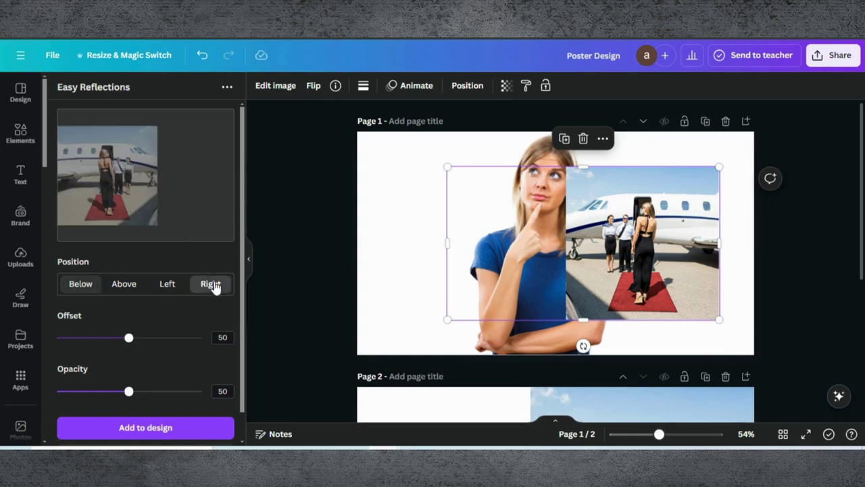
click(167, 289)
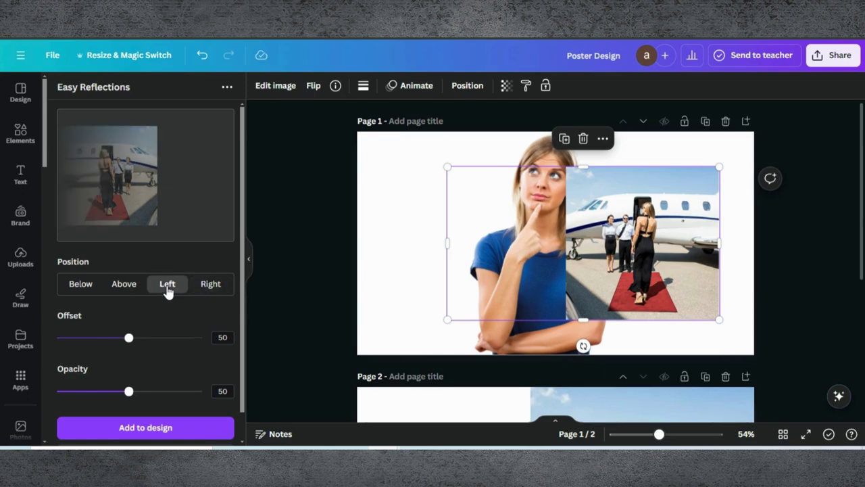
click(211, 285)
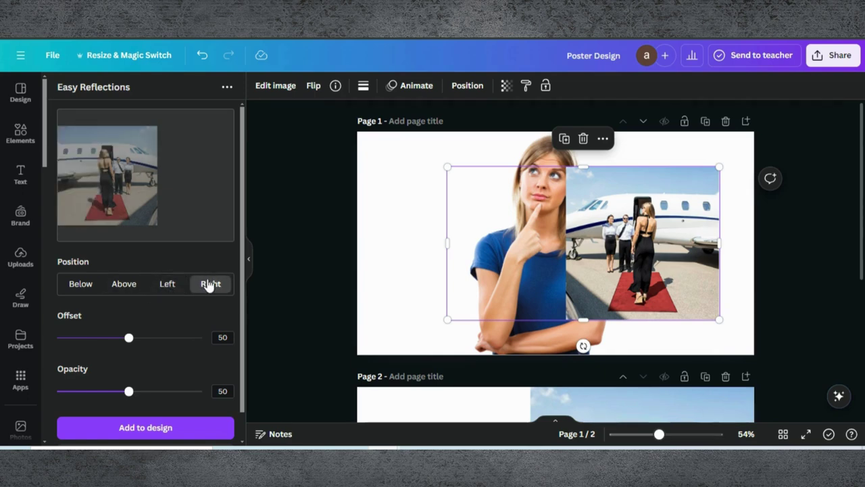
click(167, 285)
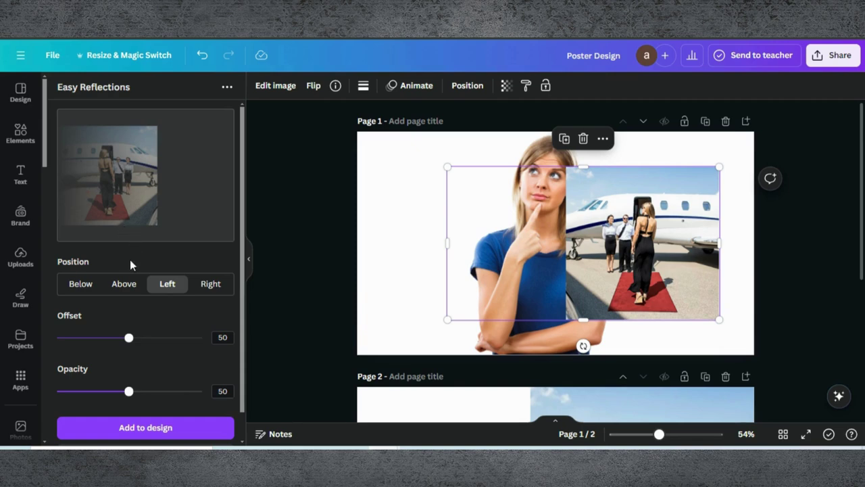
click(124, 284)
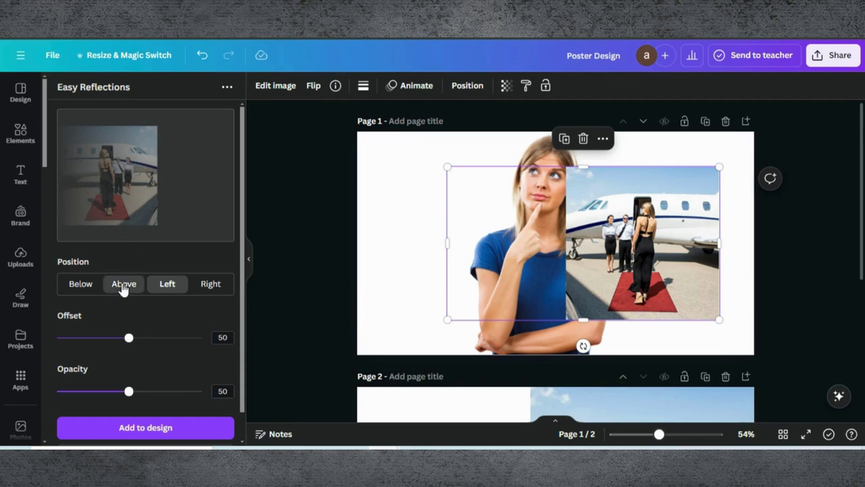
click(84, 284)
click(167, 286)
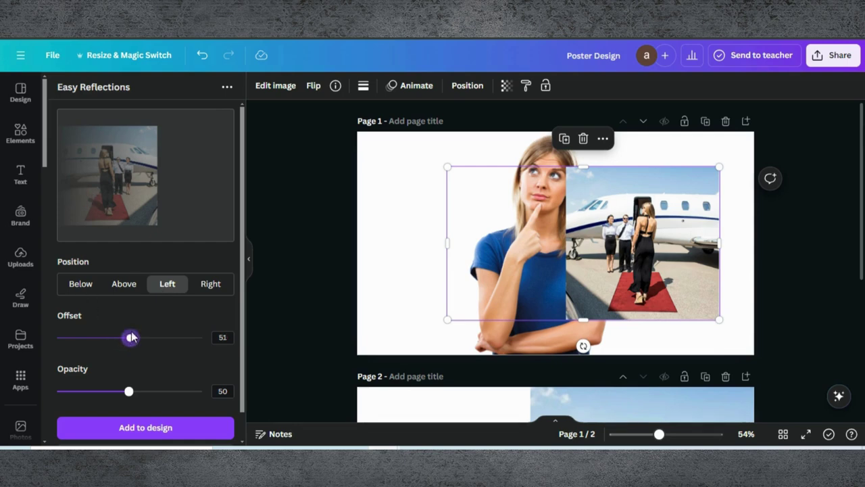
Step: Set the reflection's offset to 51 and opacity to 57, and add it to the design
mouse_move(129, 395)
mouse_down()
mouse_move(205, 390)
mouse_move(140, 396)
mouse_up()
scroll(154, 379, down, 1)
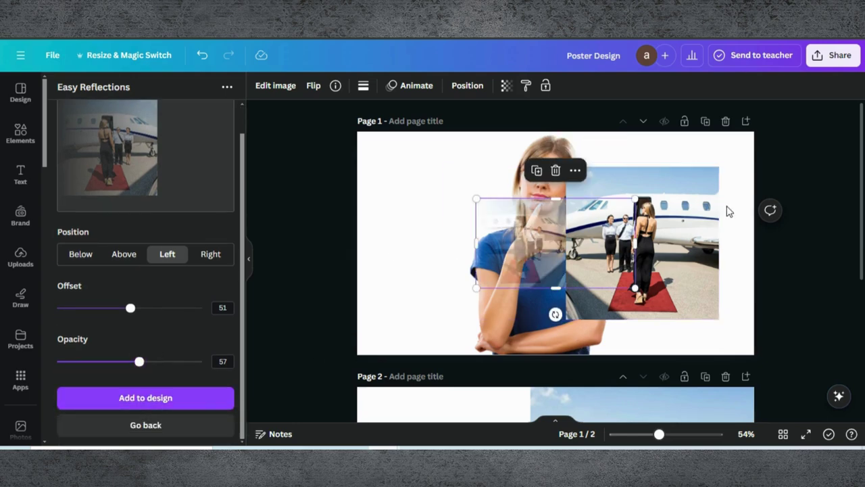
Step: Delete the original jet image from page 1 and move the faded reflection to the page's upper-right corner
click(698, 219)
click(581, 138)
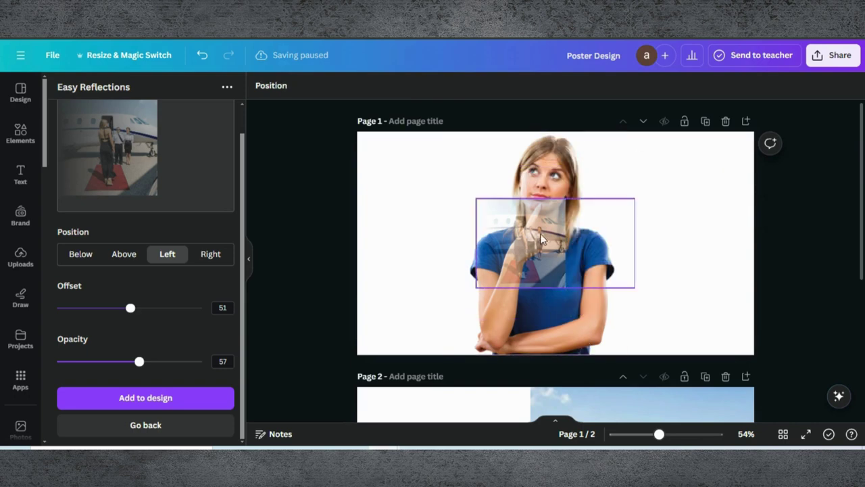
click(538, 235)
drag(538, 237, 729, 169)
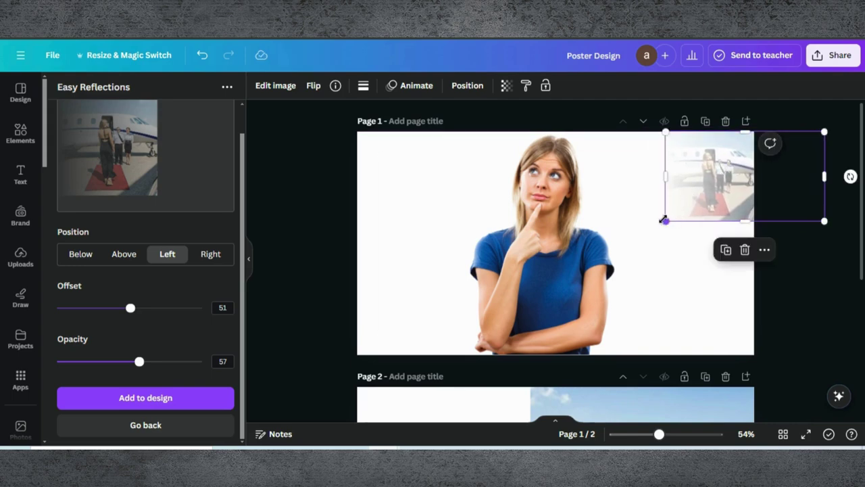
Step: Enlarge the faded jet to full page height over the right half of page 1, and scale up the woman
drag(663, 220, 420, 361)
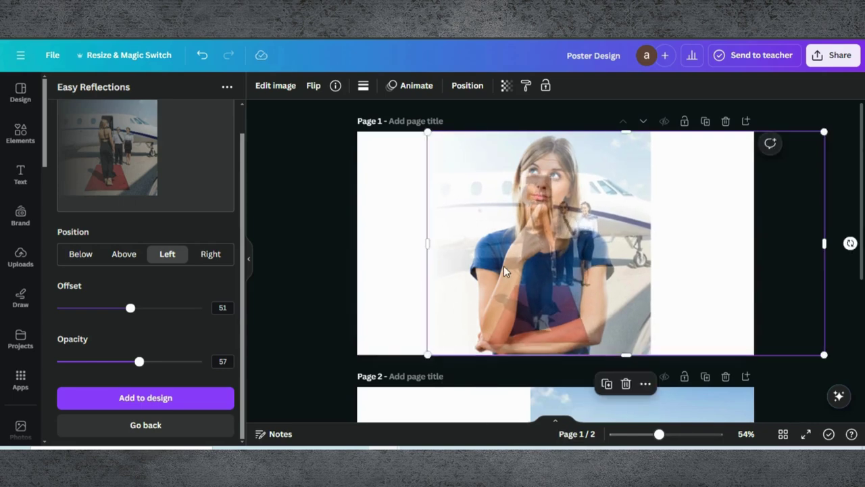
drag(503, 265, 628, 267)
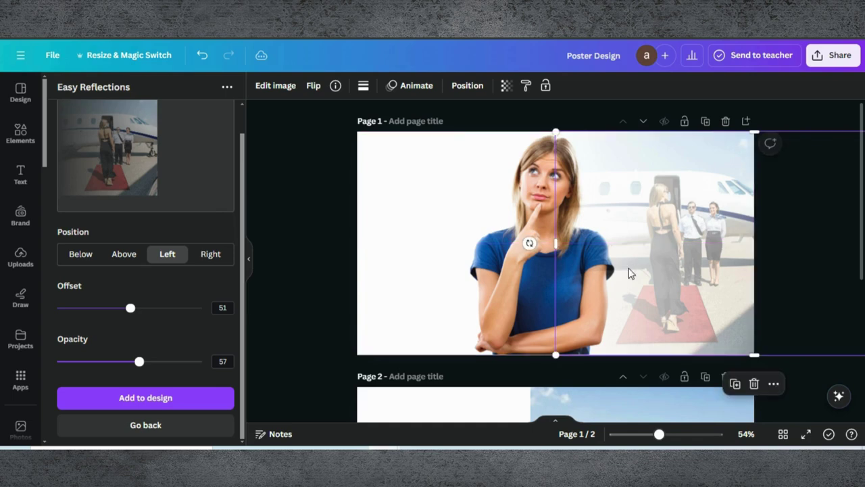
click(531, 238)
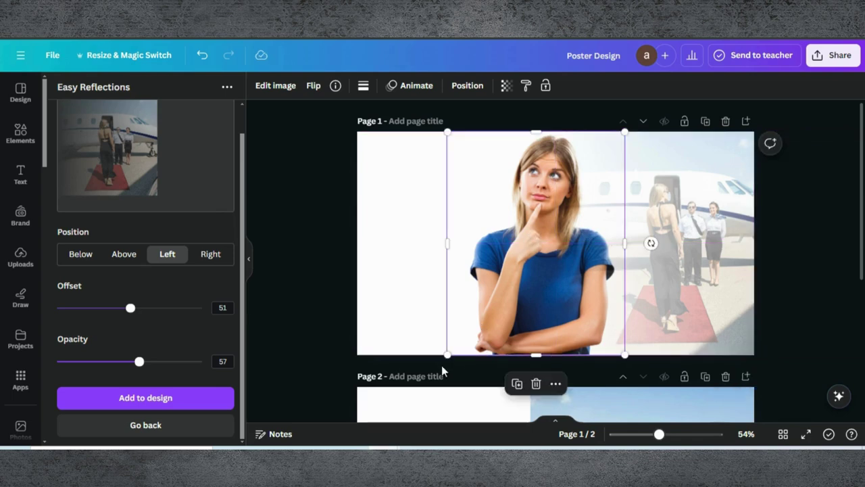
drag(446, 355, 376, 410)
Step: Try the black-to-navy gradient as page 1's background and settle on the blue-to-purple gradient
click(362, 206)
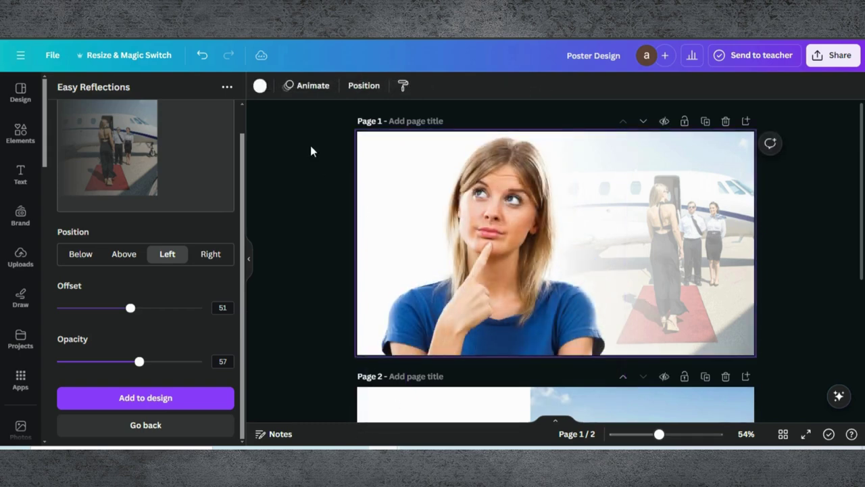
click(261, 85)
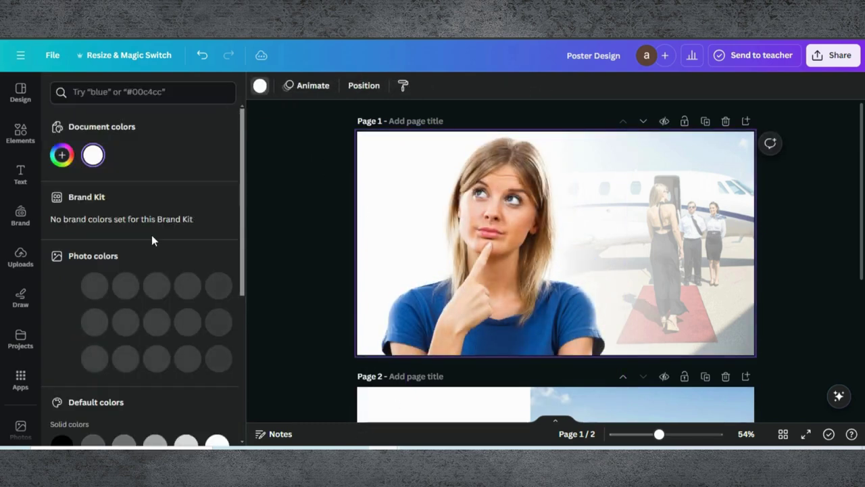
scroll(152, 235, down, 3)
scroll(151, 235, down, 2)
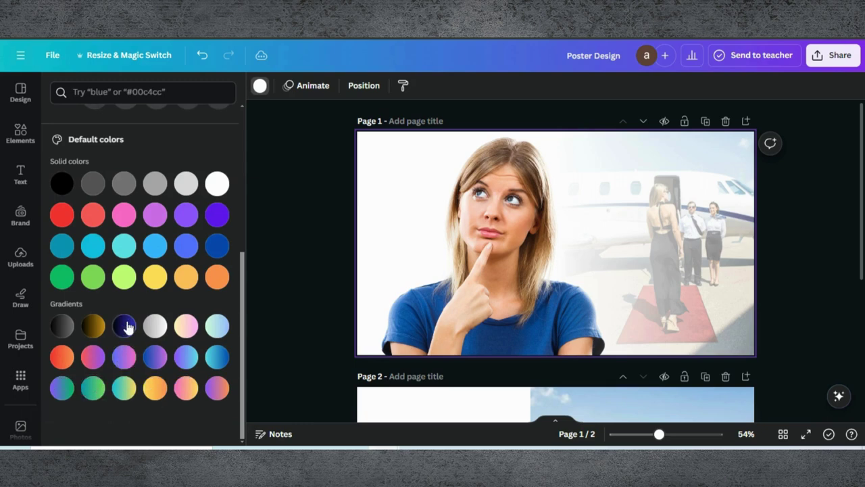
click(124, 326)
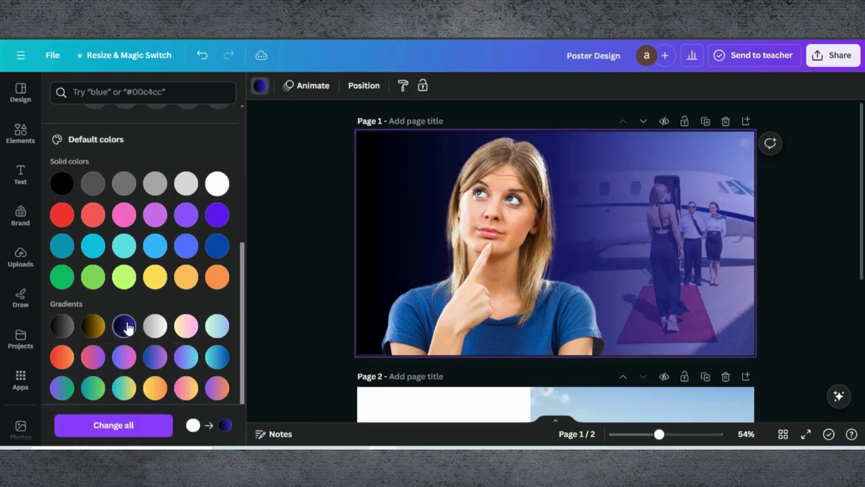
click(154, 358)
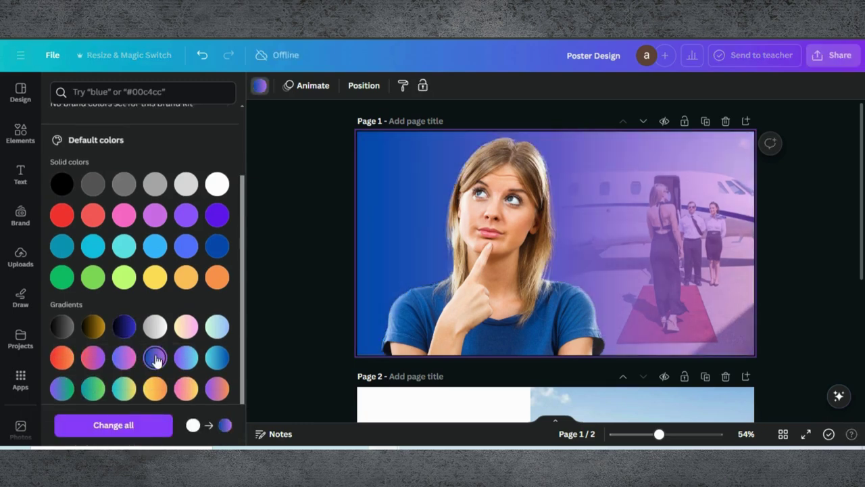
Step: Shift the woman slightly to the right and enlarge her until her face fills most of the page height
click(398, 204)
mouse_move(506, 211)
mouse_down()
mouse_move(516, 210)
mouse_move(508, 205)
mouse_up()
click(313, 206)
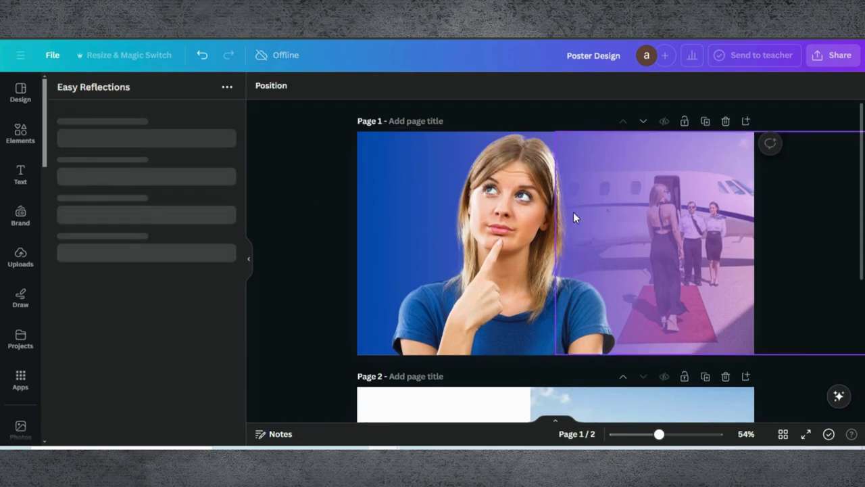
drag(515, 208, 541, 231)
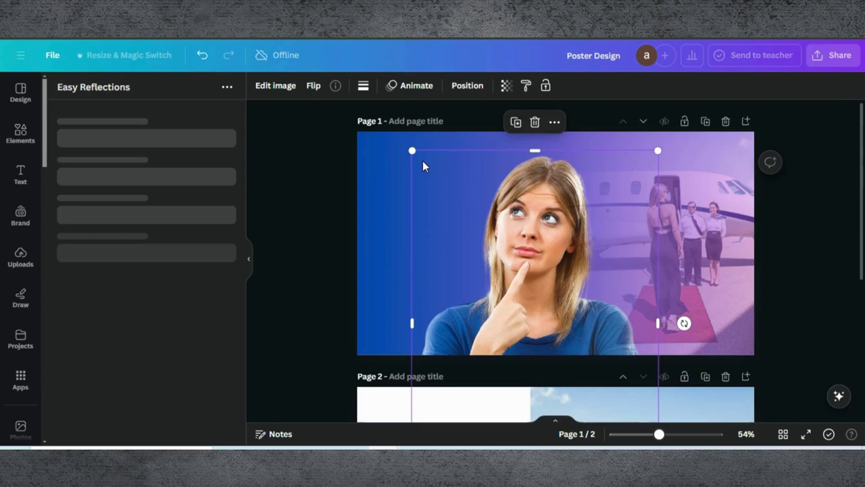
key(ctrl+z)
Step: Add a heading reading "Chase Dreams" to page 1, split over two lines
click(20, 173)
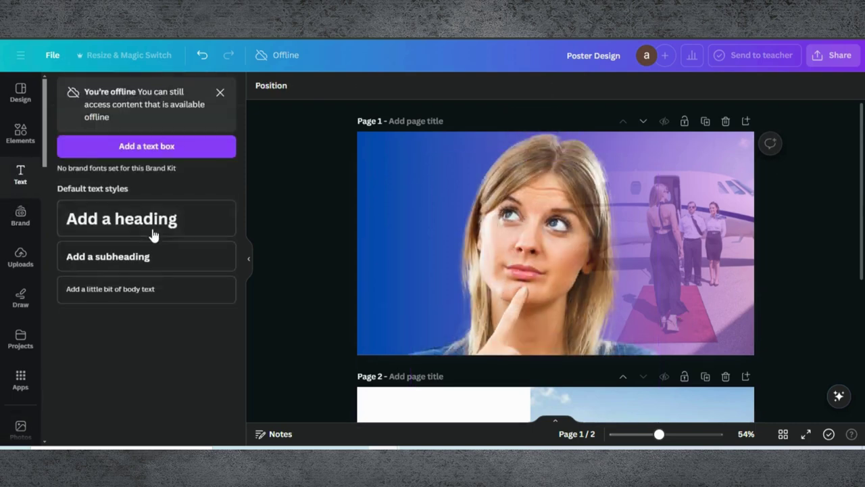
click(145, 215)
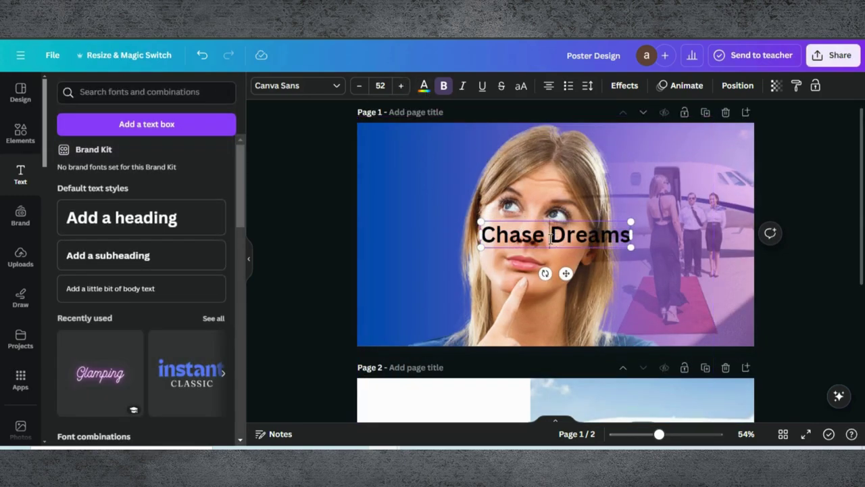
key(Return)
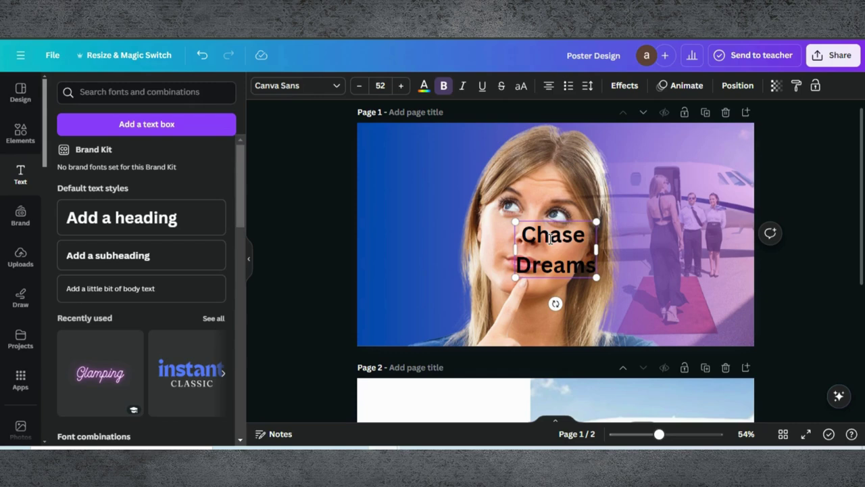
Step: Set the heading's font to Anton and its letters to uppercase
click(336, 85)
click(128, 119)
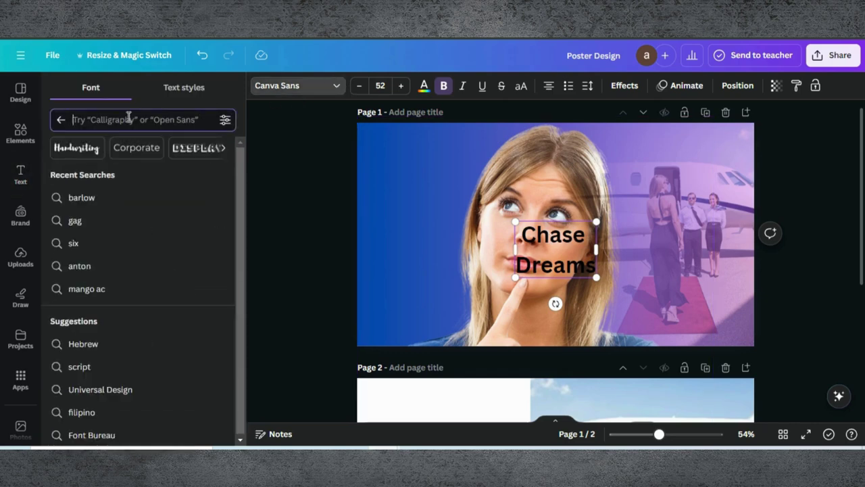
text(arton)
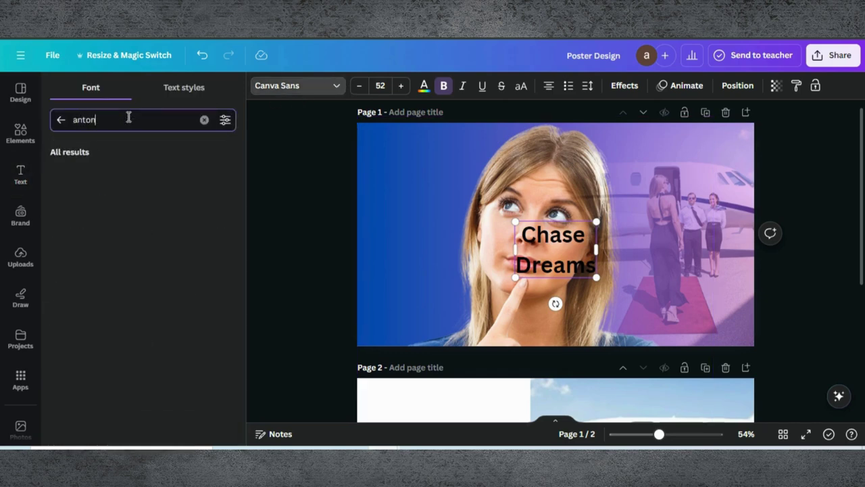
click(88, 174)
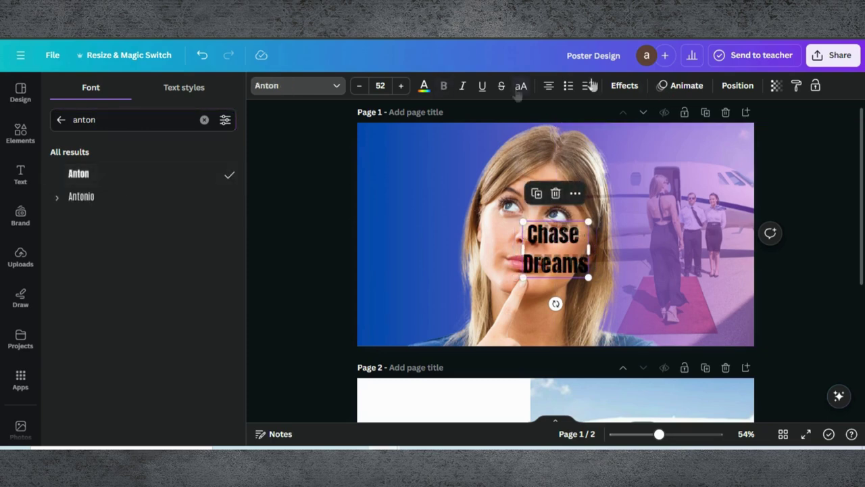
click(430, 216)
click(539, 237)
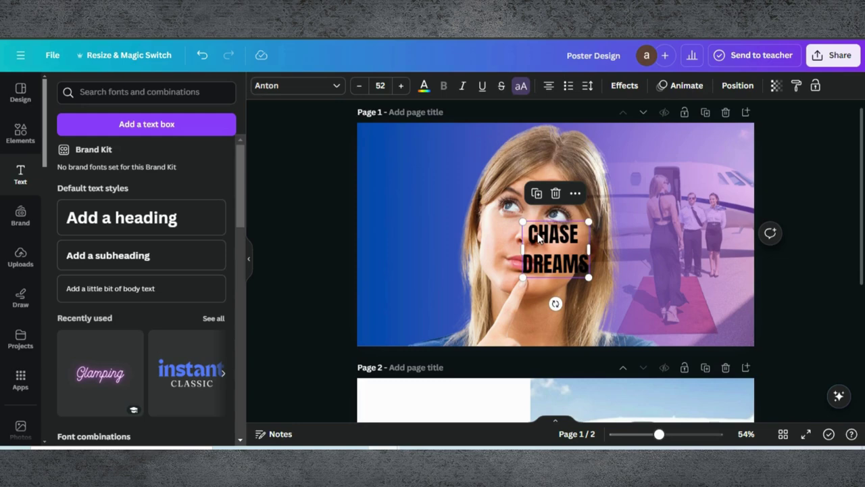
Step: Enlarge the heading to font size 91.1 and color it white (#ffffff)
drag(523, 222, 474, 179)
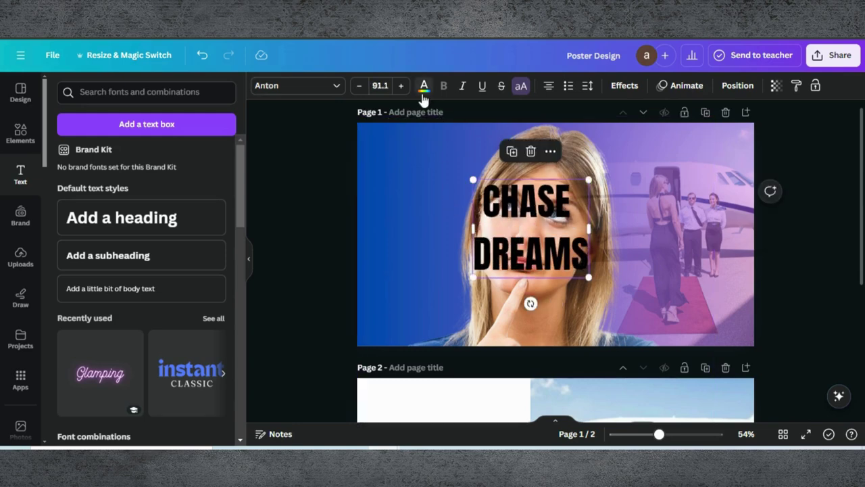
click(424, 89)
click(124, 155)
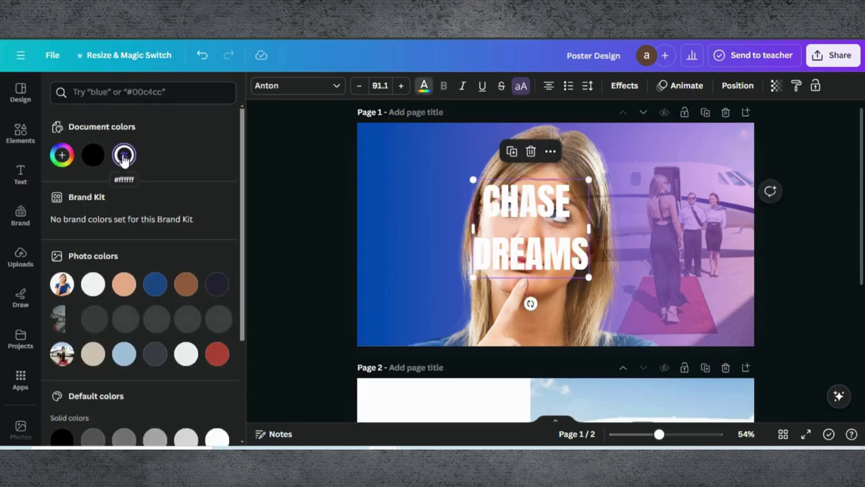
Step: Place the heading to the left of the woman at font size 83.1 and color the word CHASE brown
drag(537, 209, 424, 175)
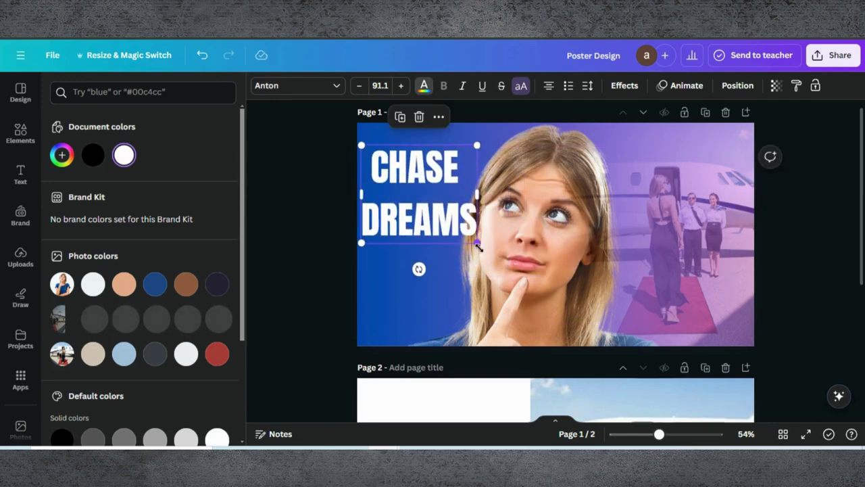
drag(478, 247, 465, 237)
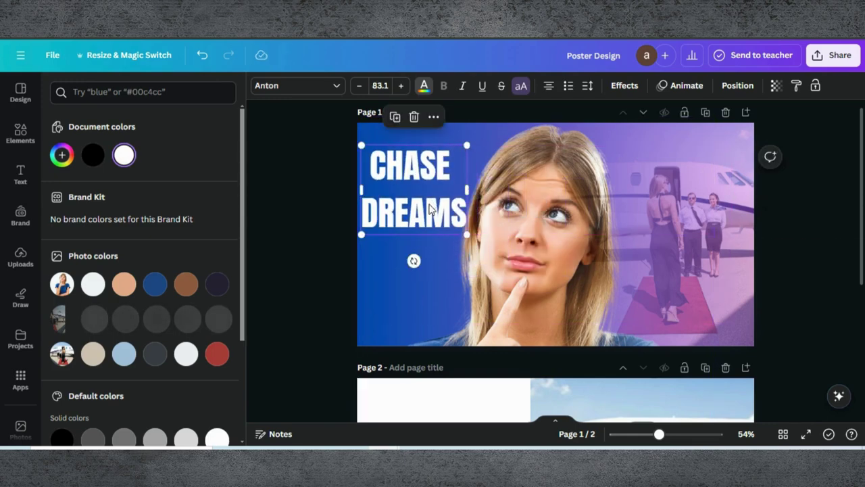
drag(430, 196, 432, 216)
click(527, 226)
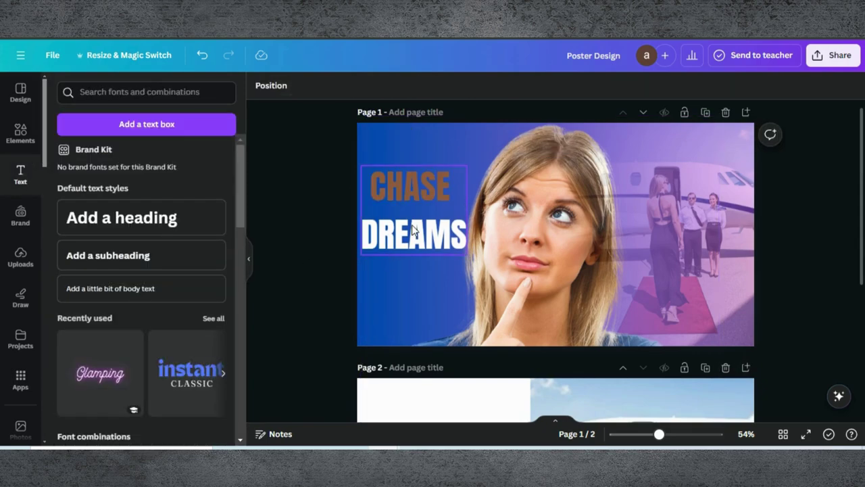
Step: Set the heading's letter spacing to -46 and its line spacing to 1.01
click(414, 231)
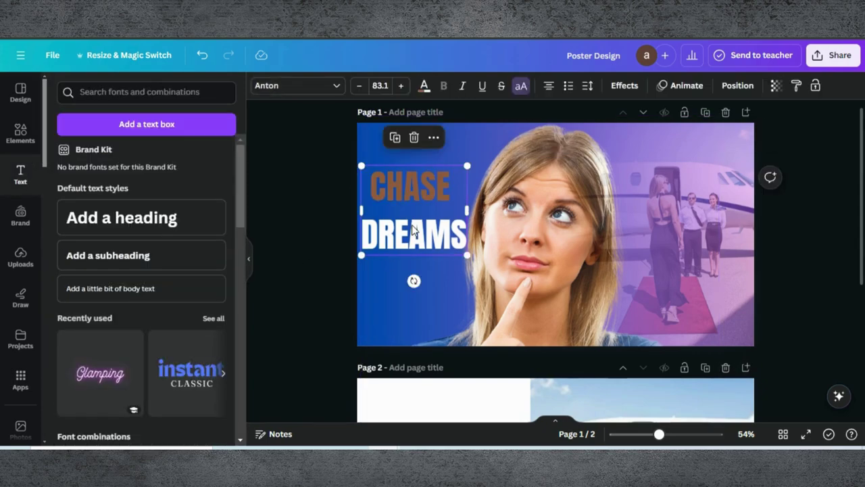
click(587, 87)
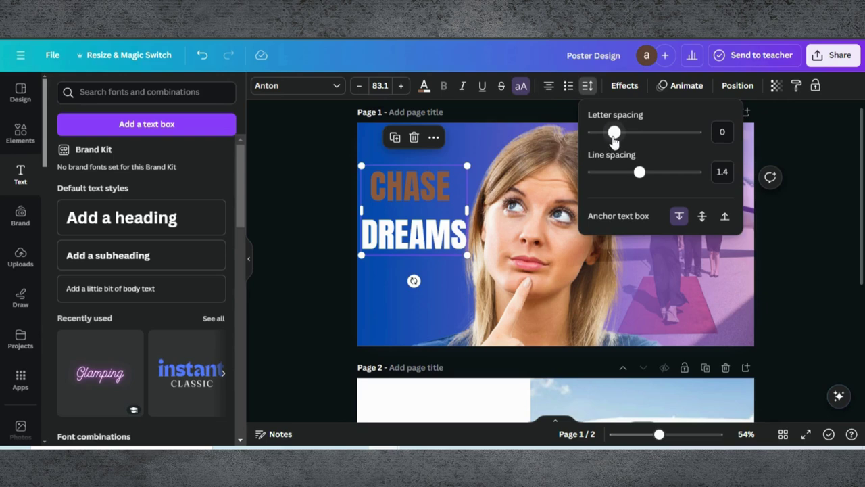
mouse_move(614, 135)
mouse_down()
mouse_move(623, 138)
mouse_move(606, 137)
mouse_up()
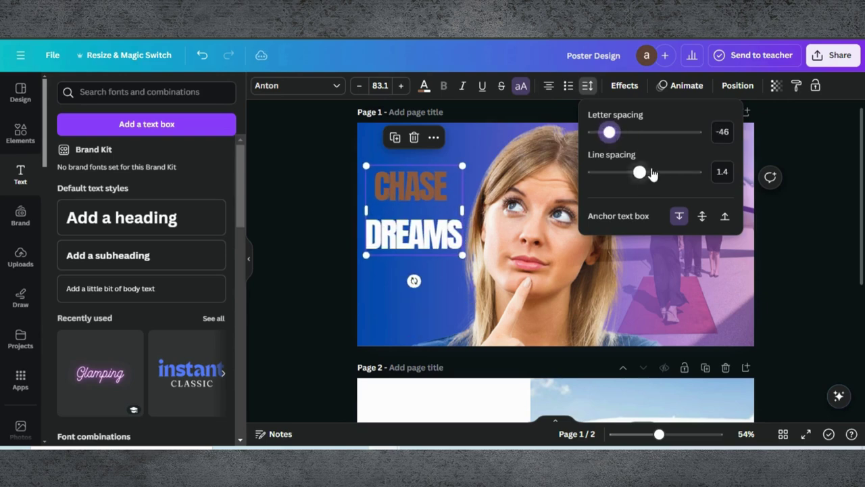
drag(640, 173, 620, 175)
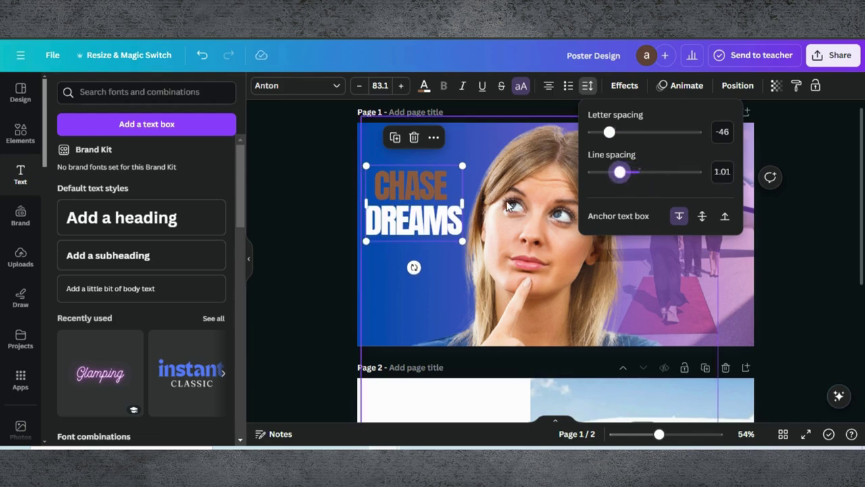
click(325, 215)
click(326, 215)
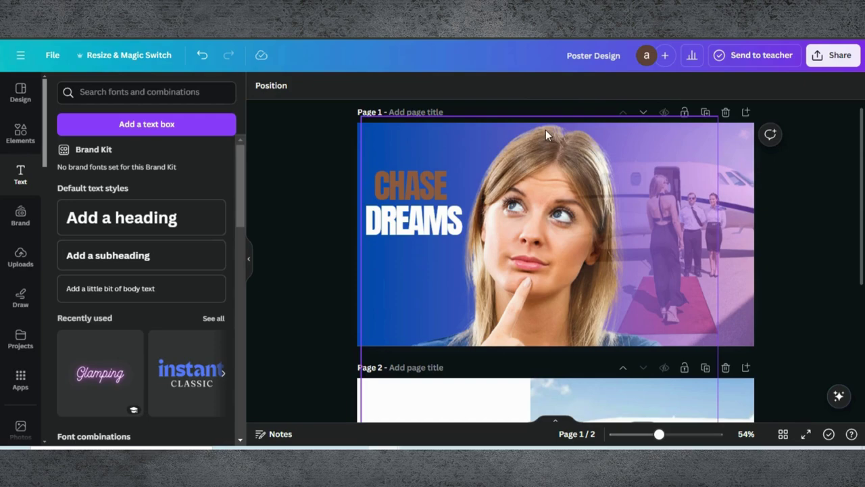
Step: Apply the Outline text effect to the heading with a thickness of 47
click(434, 190)
click(625, 86)
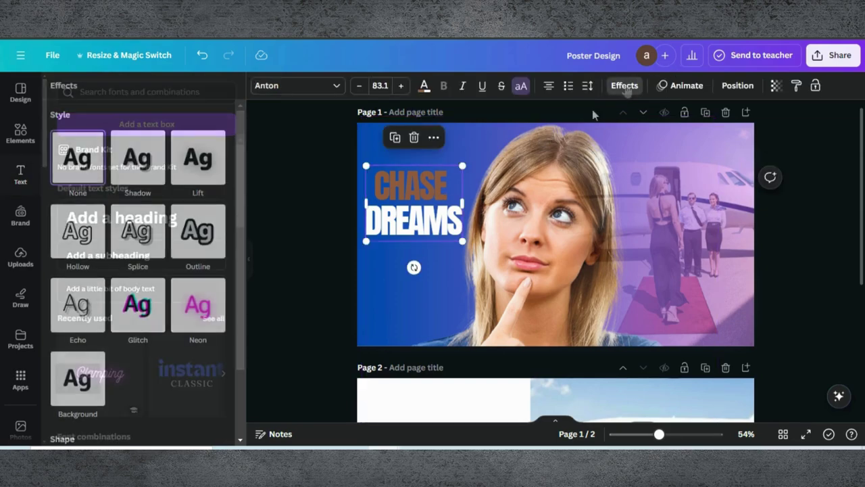
click(203, 231)
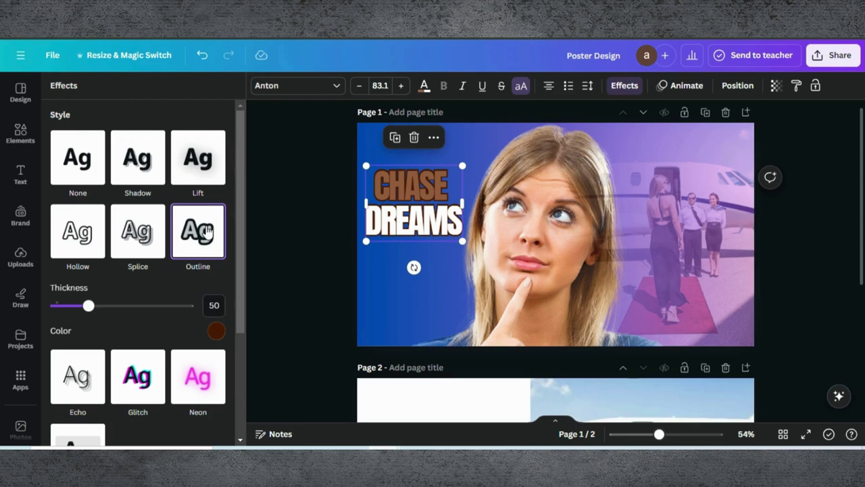
drag(102, 310, 107, 308)
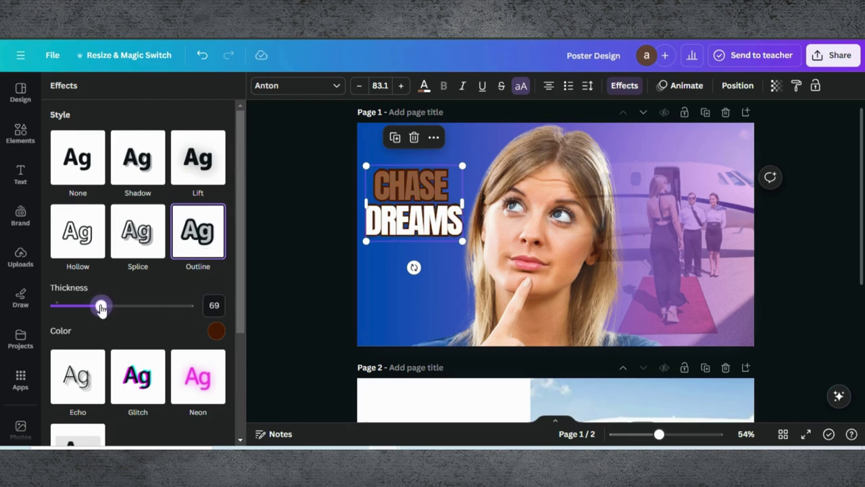
drag(95, 308, 86, 308)
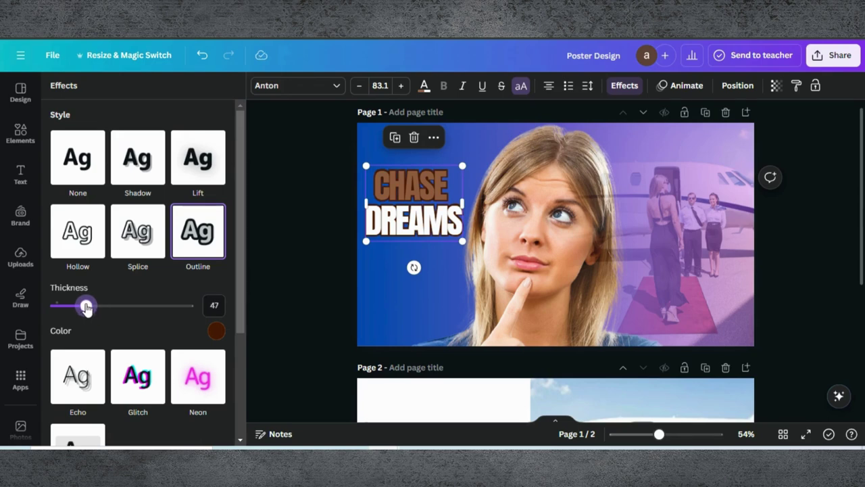
Step: Try black for the heading's outline color and settle on orange
click(216, 331)
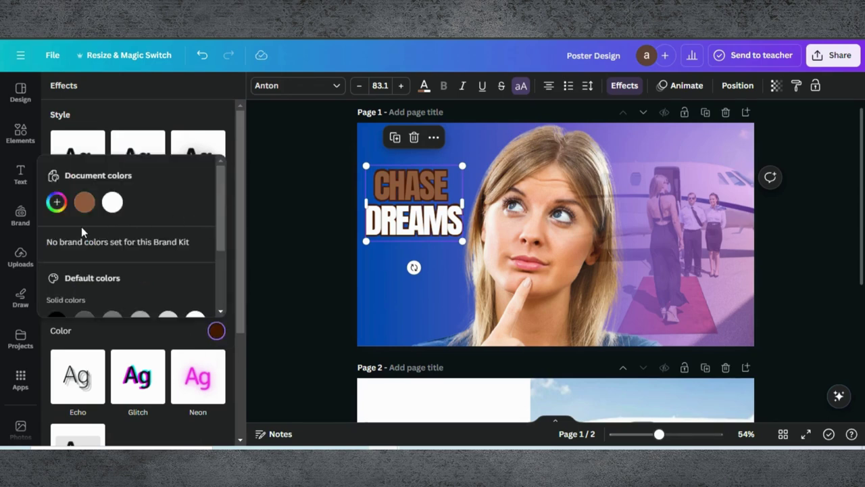
scroll(62, 254, down, 3)
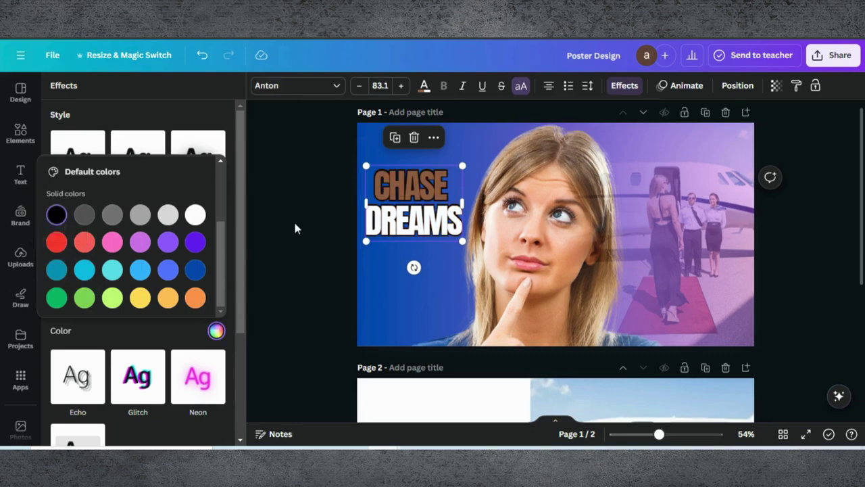
click(193, 301)
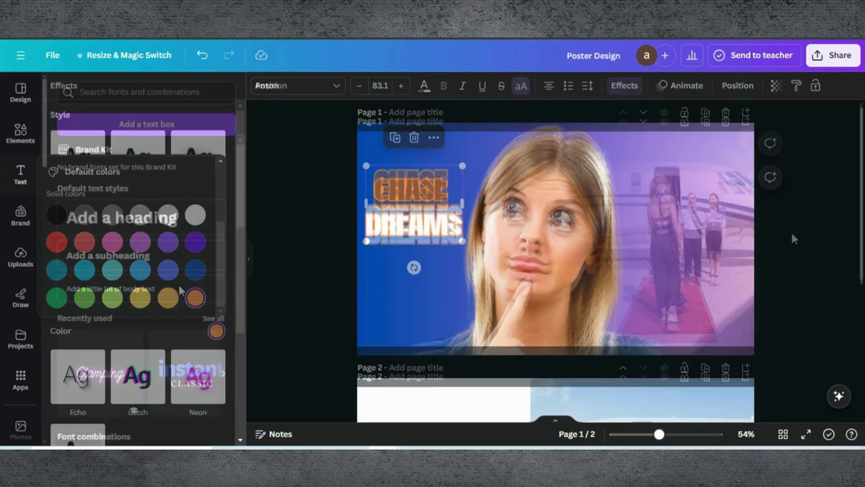
Step: Download only page 1 of the design as a PNG
click(832, 54)
scroll(734, 170, down, 1)
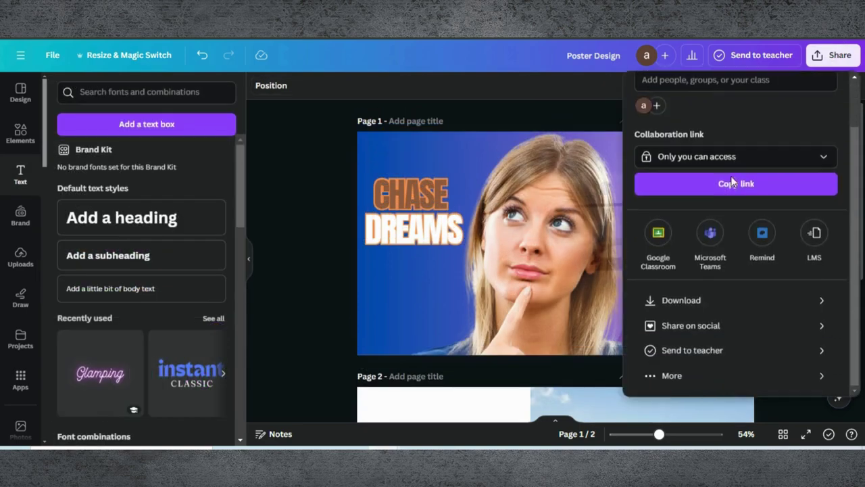
click(708, 299)
click(700, 273)
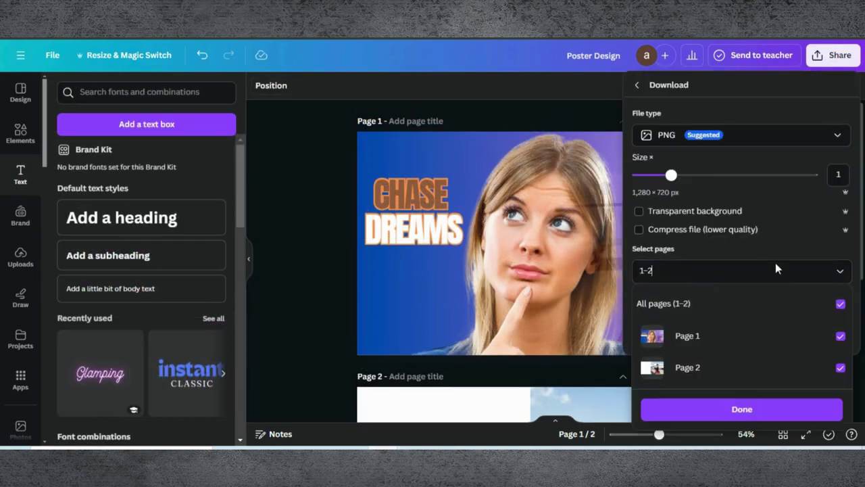
click(830, 304)
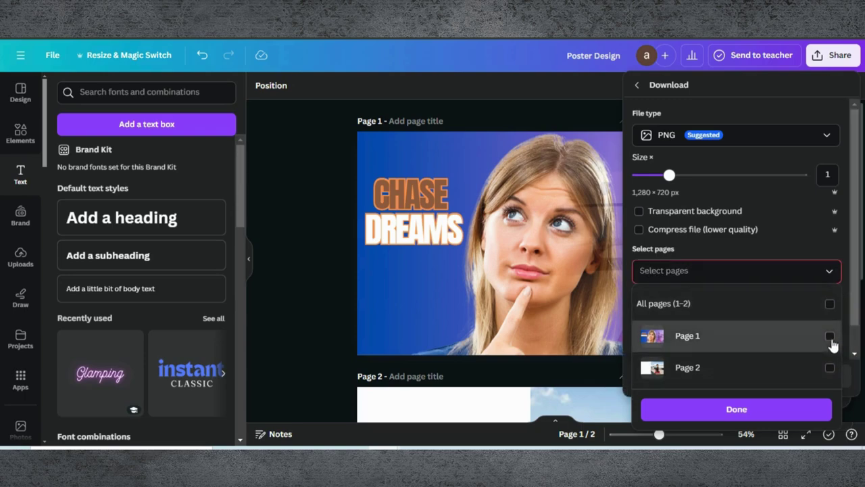
click(830, 336)
click(760, 410)
click(743, 334)
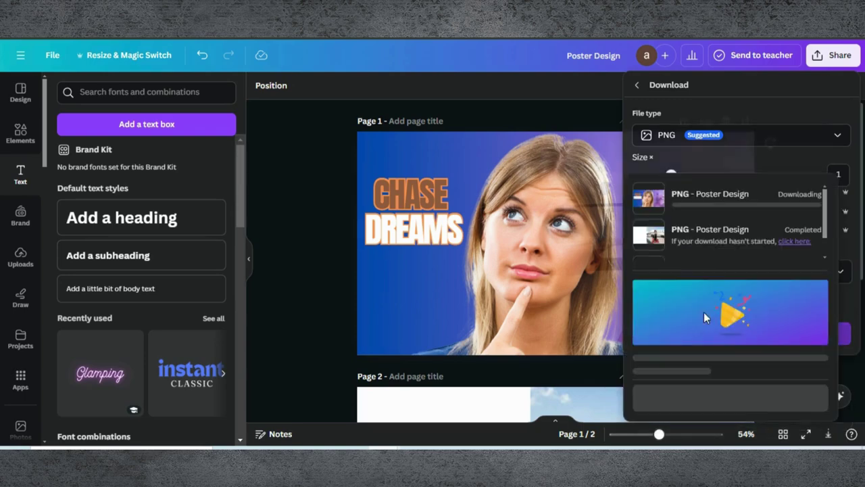